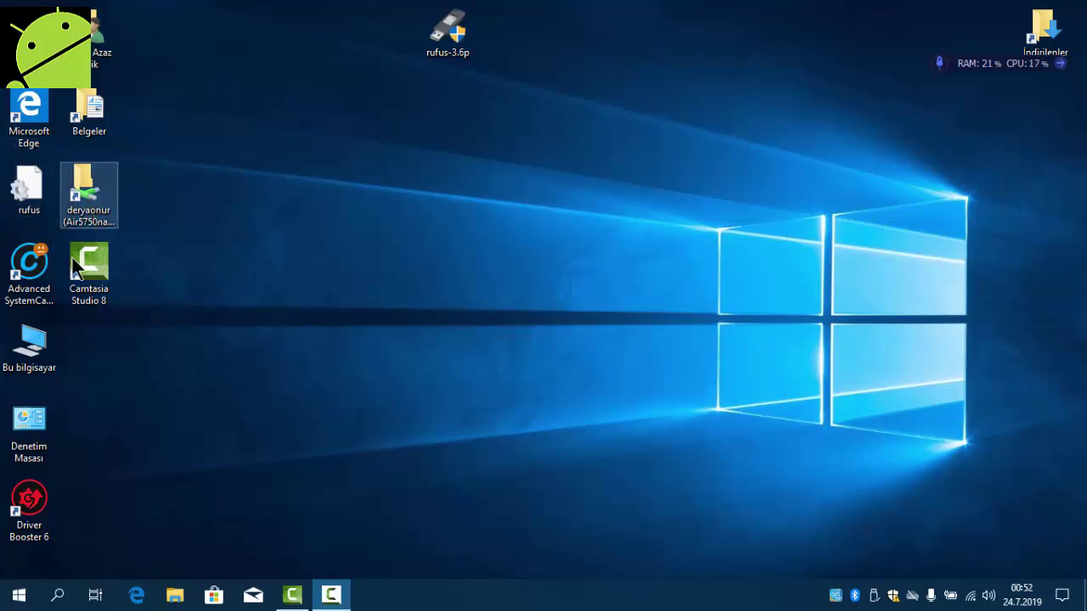
# Step: Check this computer's Windows edition, processor, memory and system type in its system properties, closing the window when done
pyautogui.rightClick(24, 348)
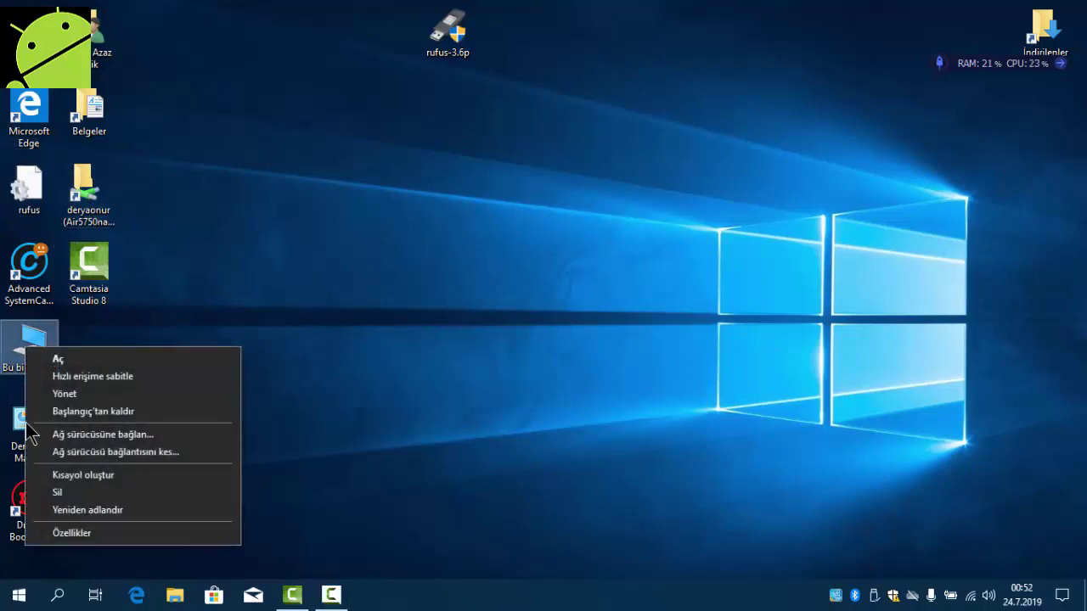
pyautogui.click(63, 532)
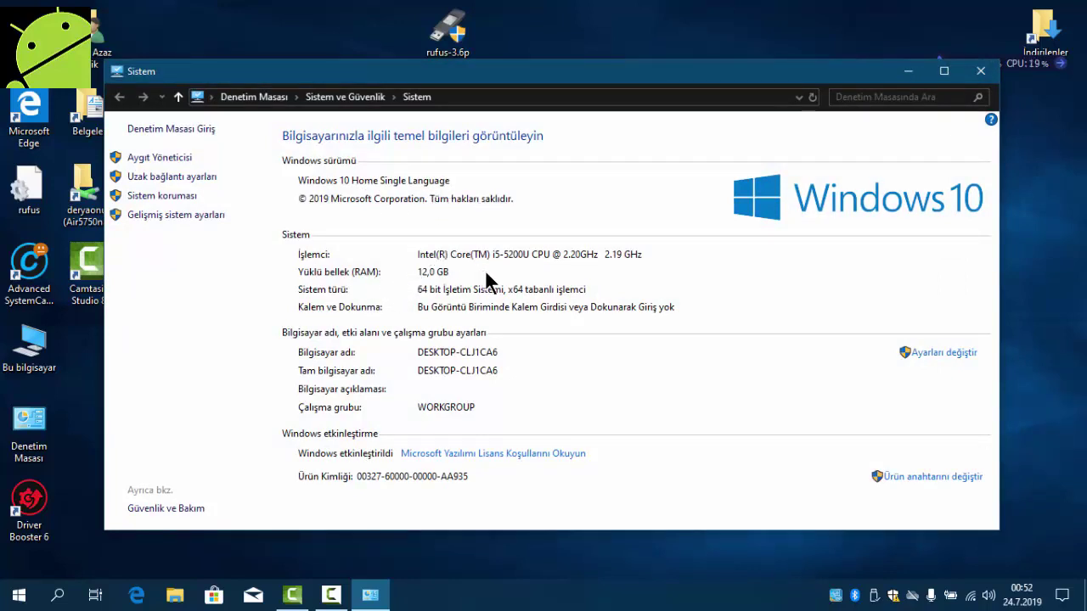
pyautogui.click(980, 71)
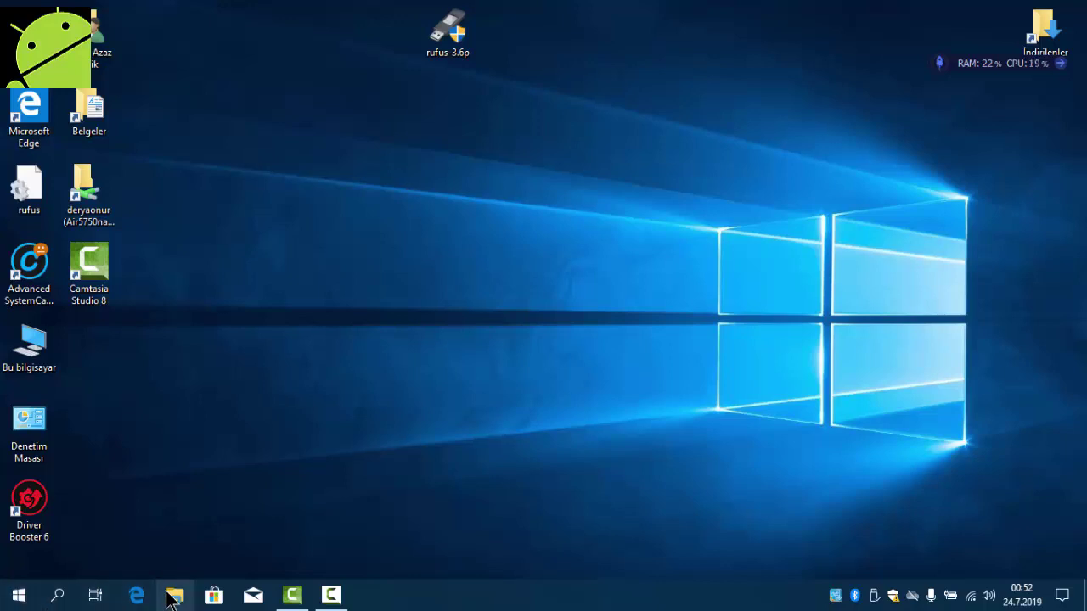
# Step: Switch to Microsoft Edge and search Google for "windows indie"
pyautogui.click(139, 595)
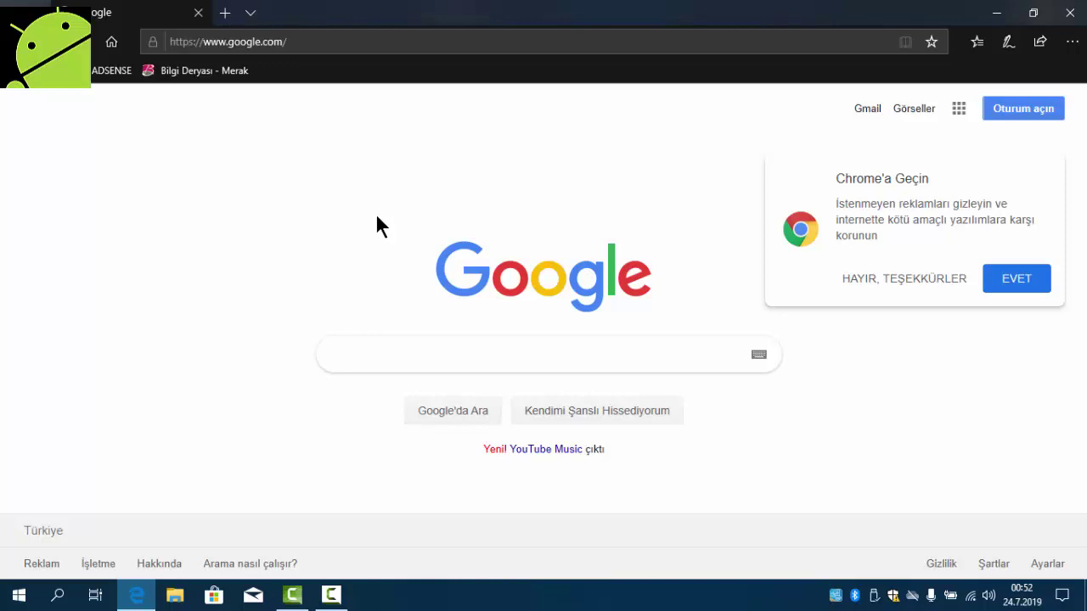
pyautogui.write('wi')
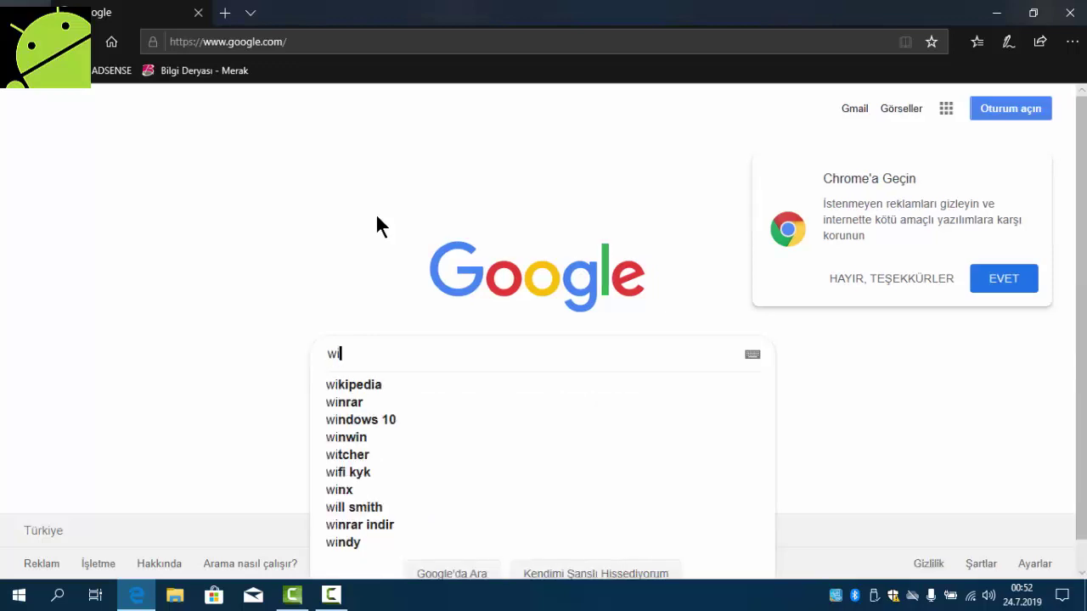
pyautogui.write('ndow')
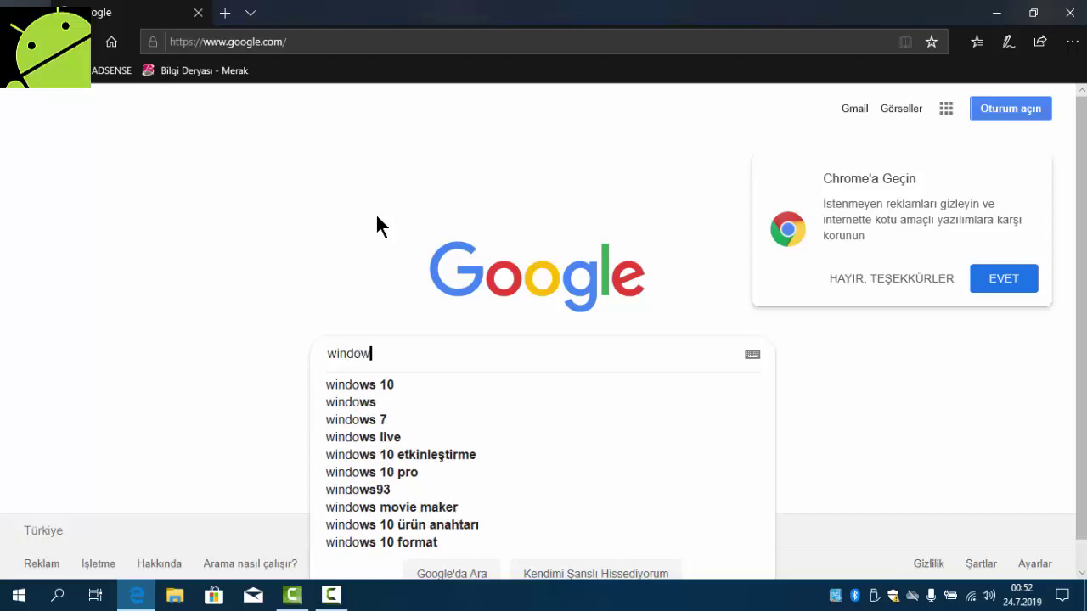
pyautogui.write('s  ')
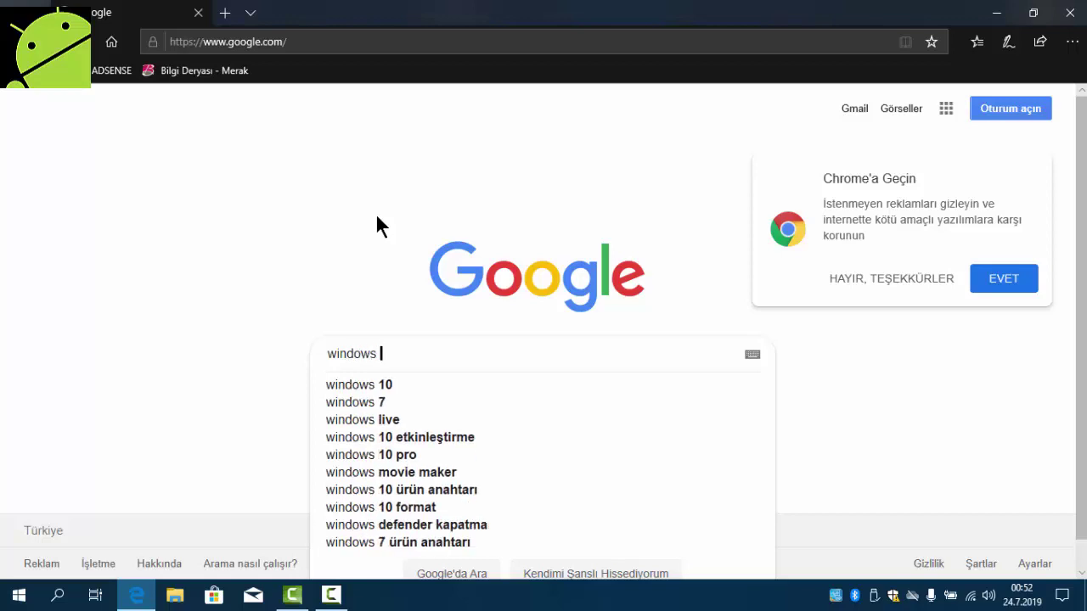
pyautogui.write('in')
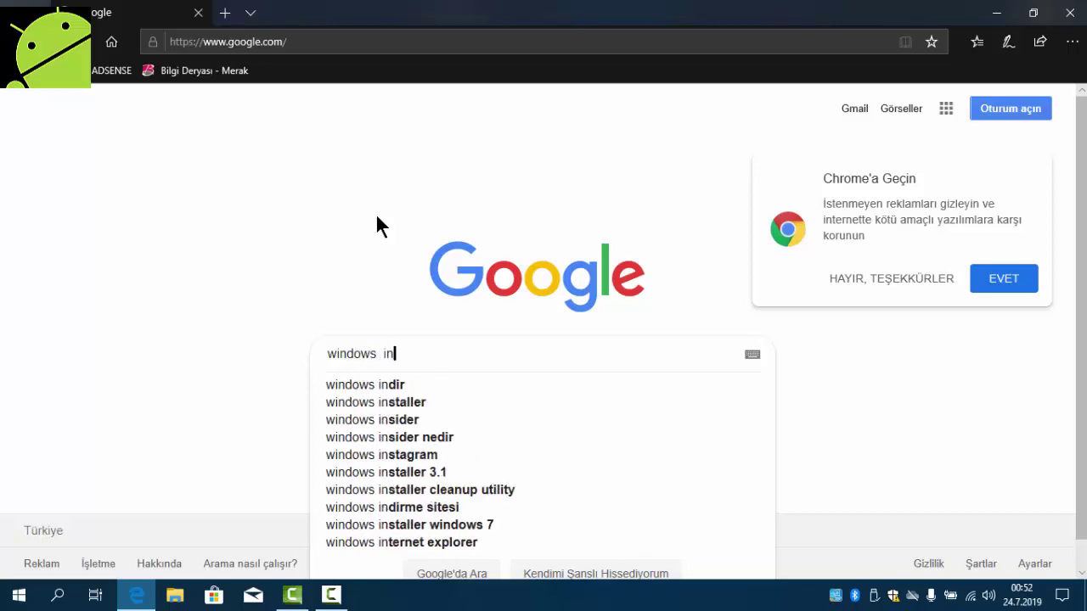
pyautogui.write('di')
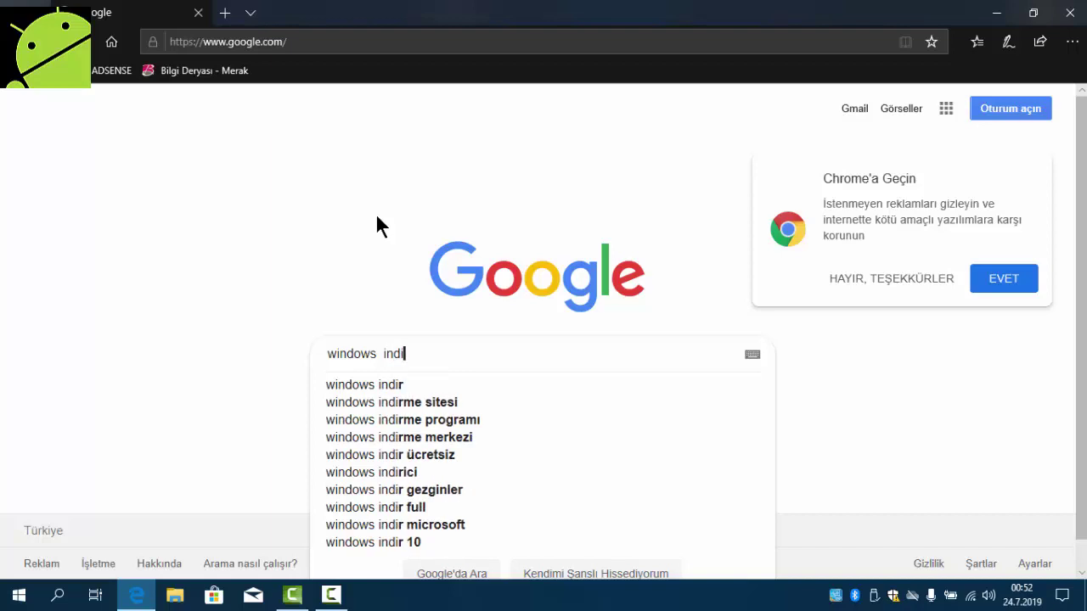
pyautogui.write('e')
pyautogui.press('Return')
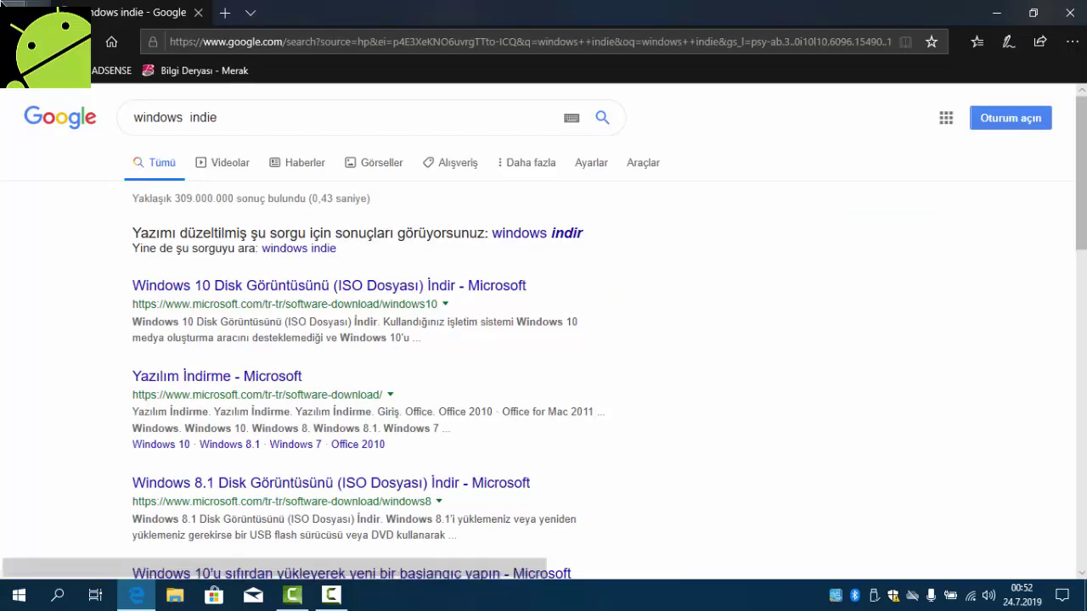
# Step: Download and run MediaCreationTool1903.exe from Microsoft's Windows 10 download page, and minimise the browser
pyautogui.click(223, 288)
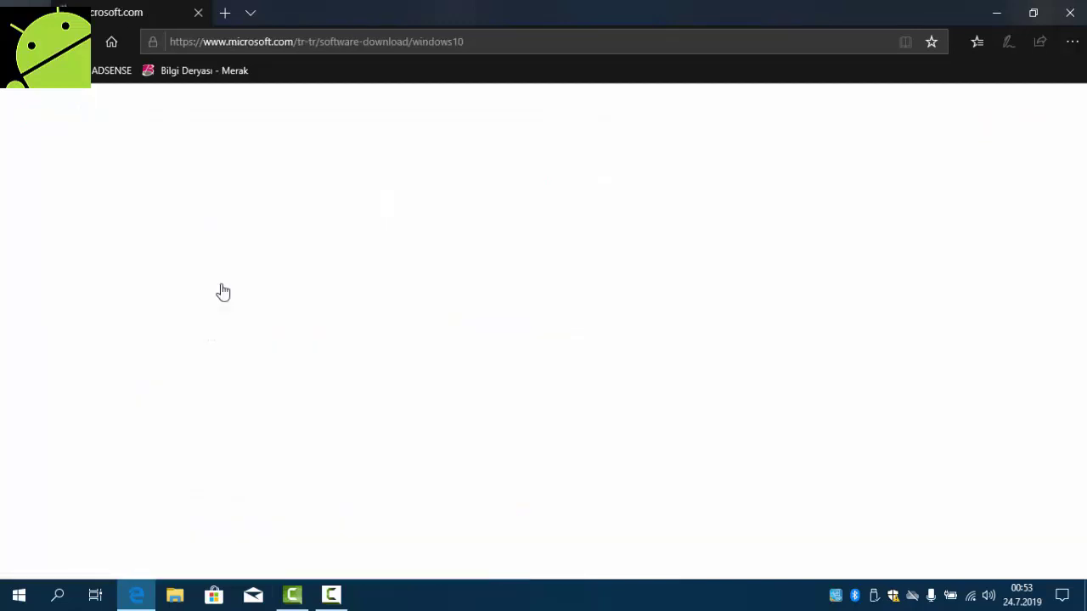
pyautogui.scroll(-2, 215, 293)
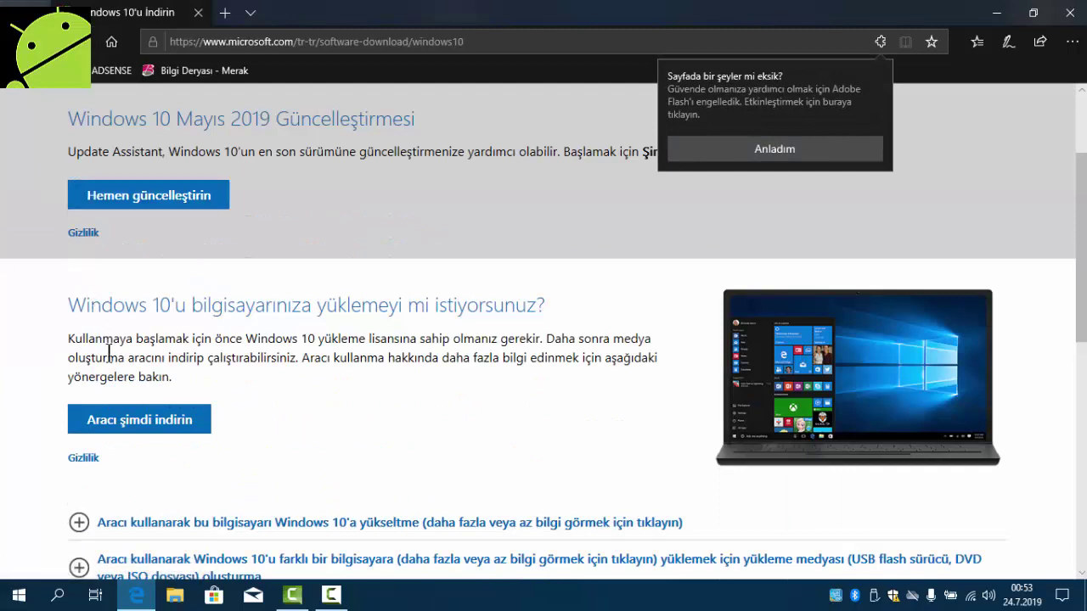
pyautogui.scroll(-1, 136, 353)
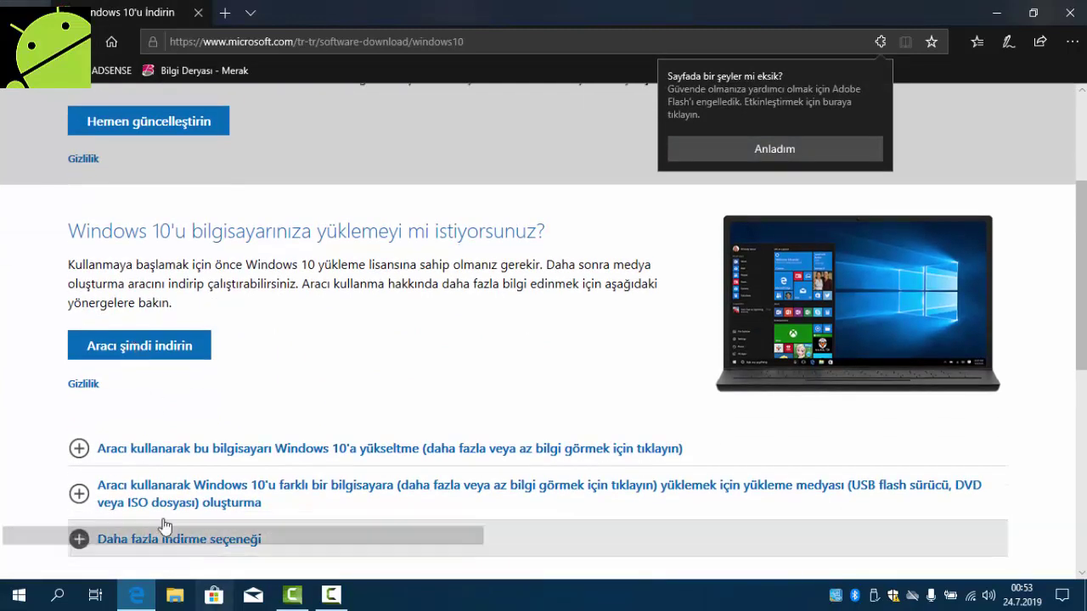
pyautogui.click(149, 352)
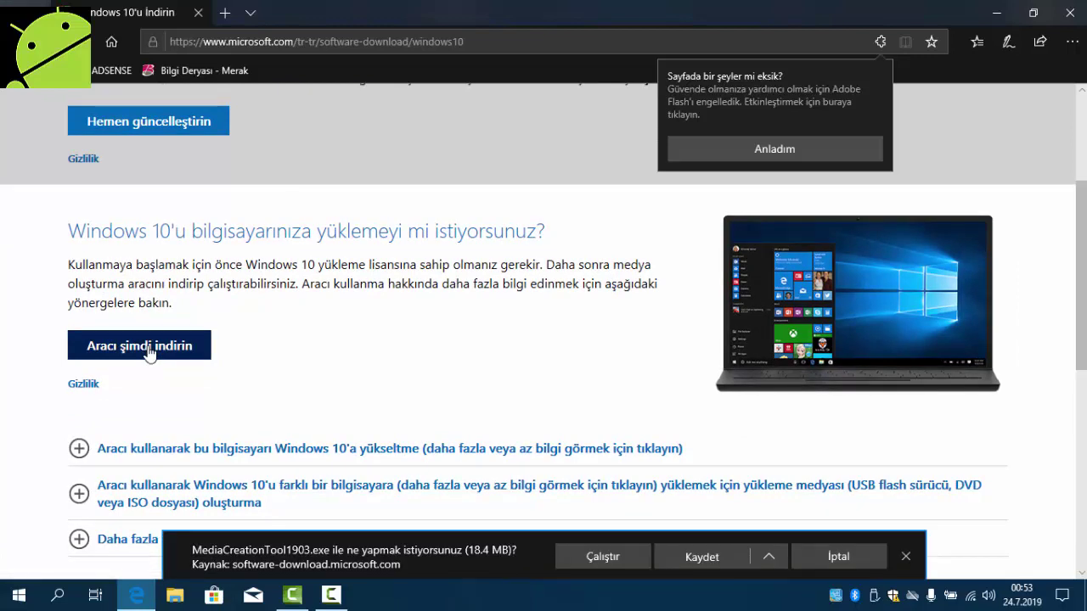
pyautogui.click(603, 557)
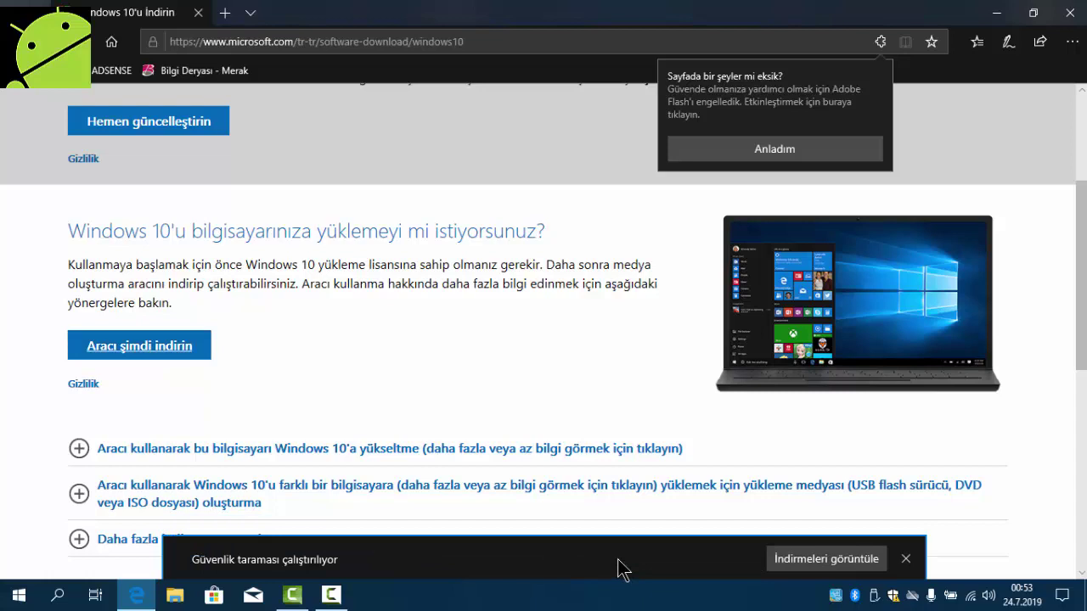
pyautogui.click(999, 14)
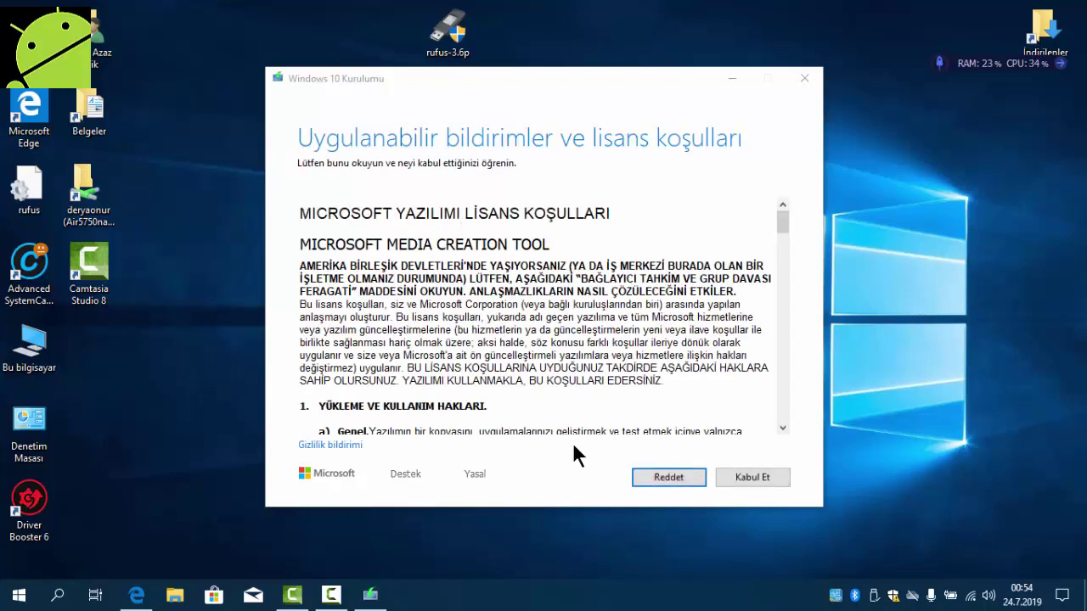
# Step: Accept the licence terms and choose to create installation media for another computer with the recommended language, edition and architecture
pyautogui.click(745, 473)
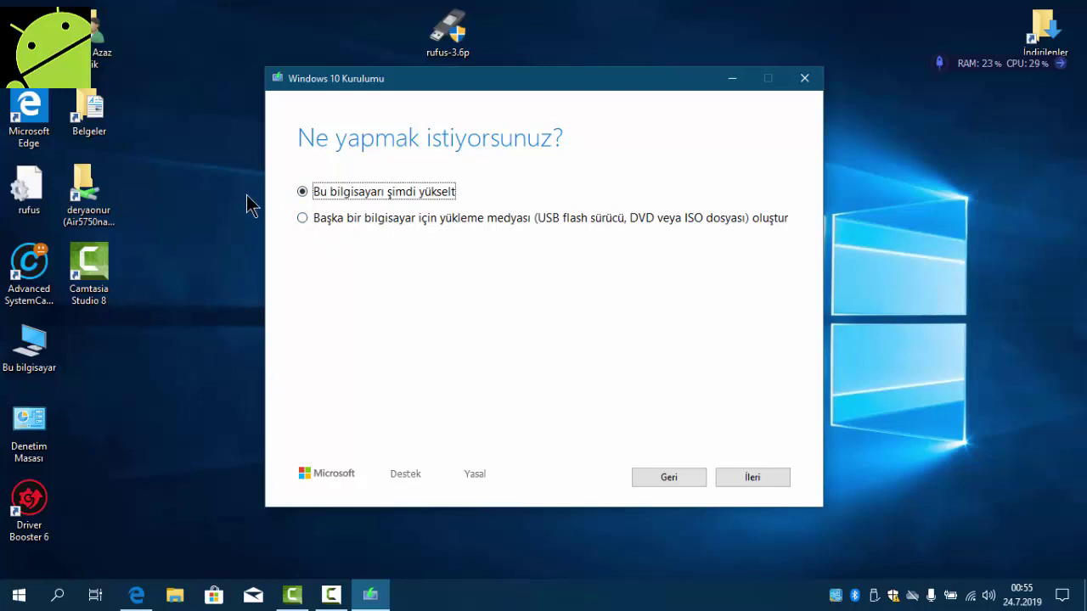
pyautogui.click(300, 218)
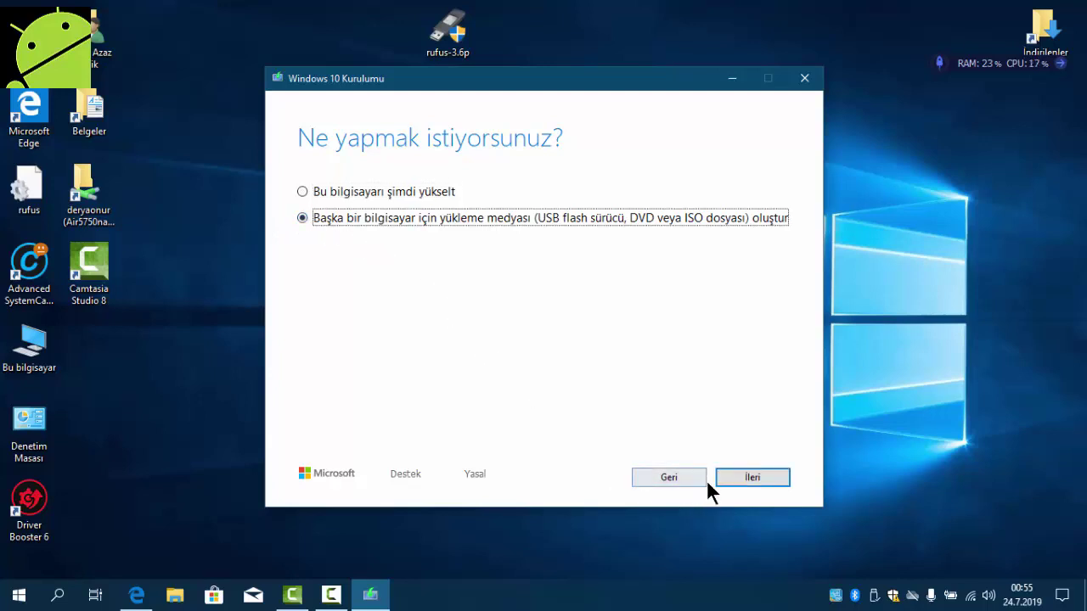
pyautogui.click(745, 472)
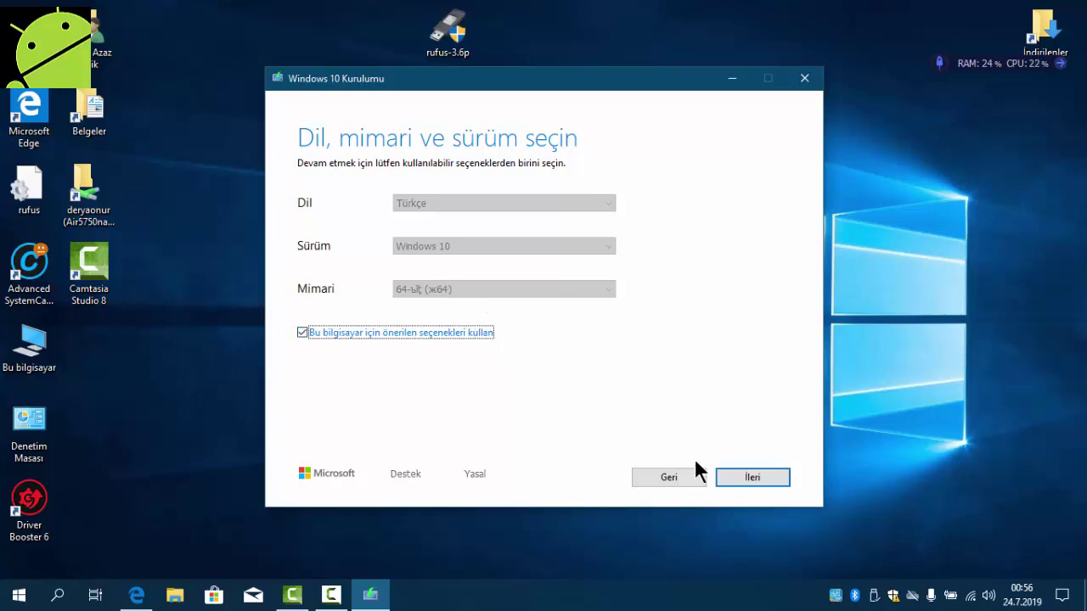
pyautogui.click(748, 478)
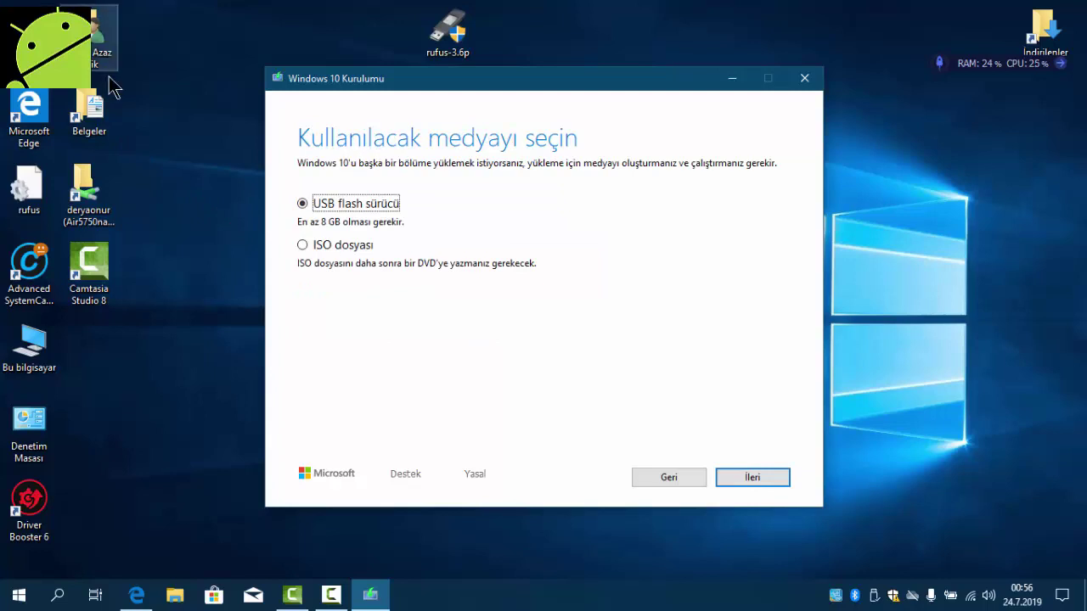
# Step: Choose ISO file as the media, save it as Windows in the Belgeler folder, and finish the setup tool
pyautogui.click(303, 246)
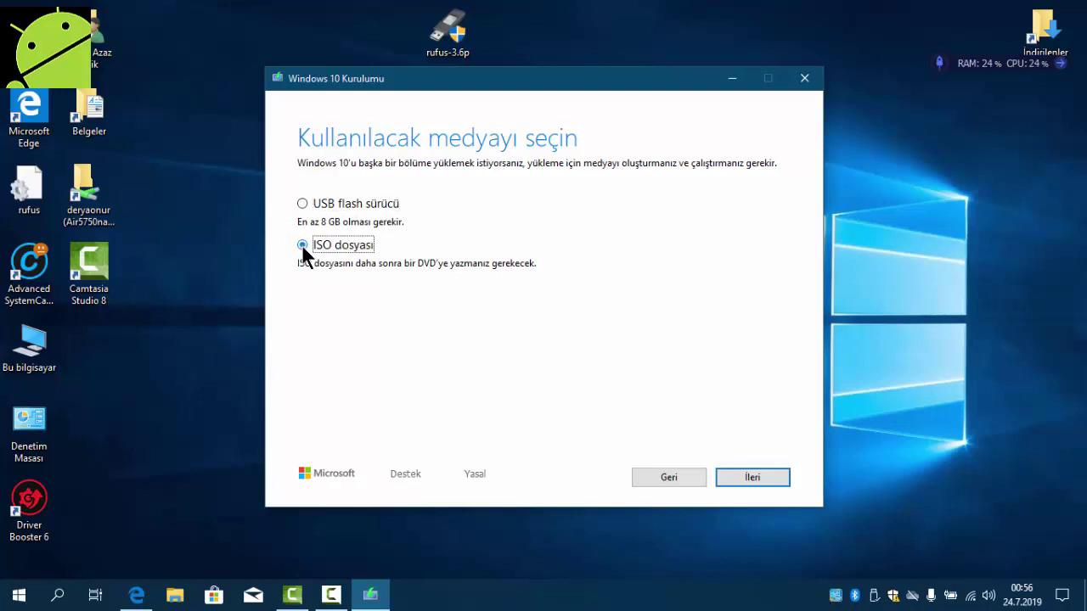
pyautogui.click(750, 476)
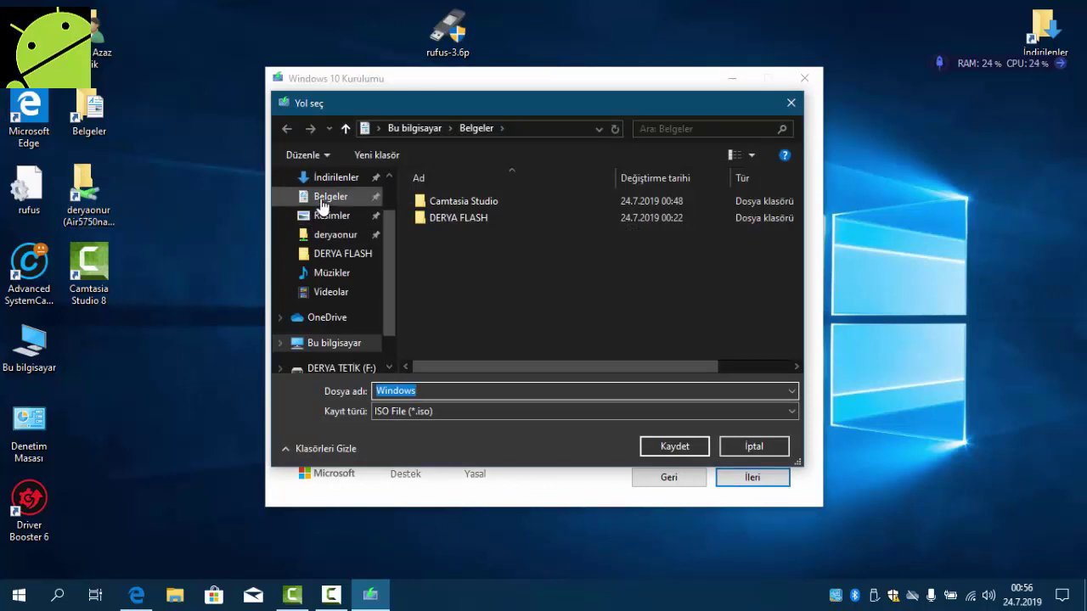
pyautogui.click(322, 206)
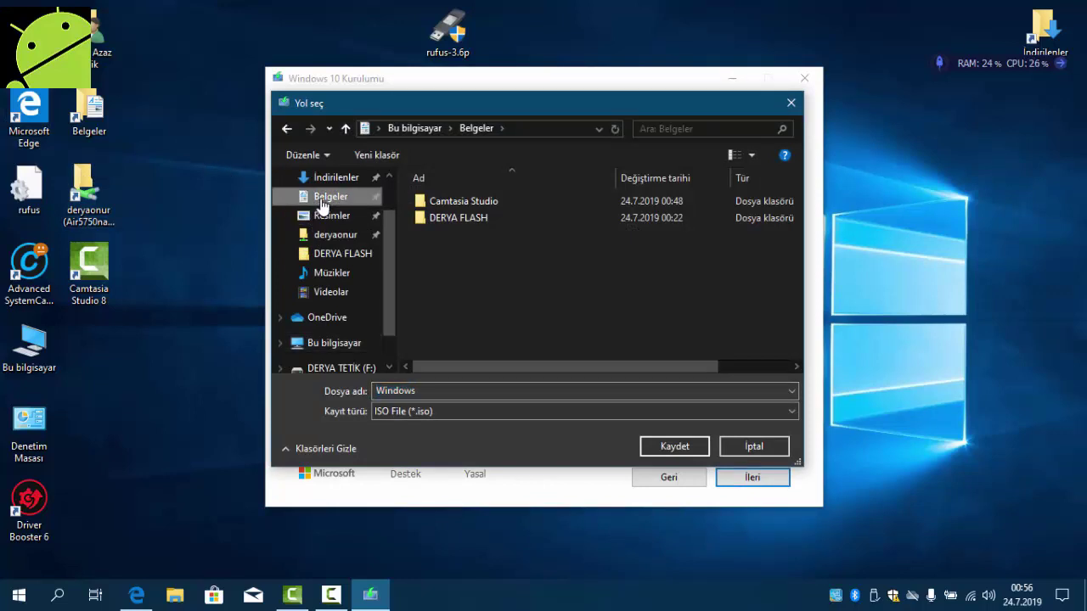
pyautogui.click(663, 448)
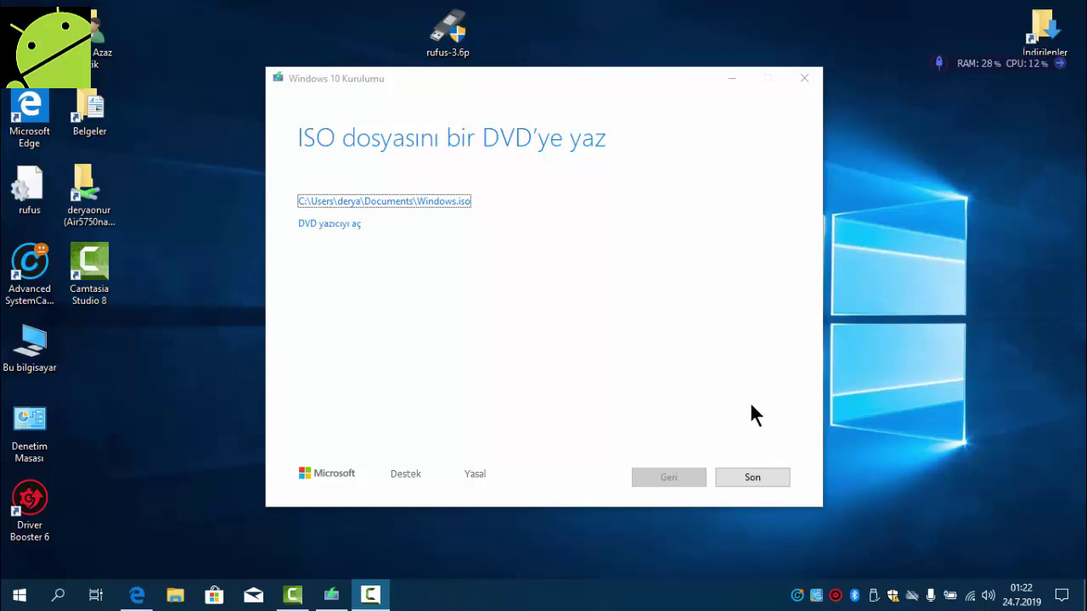
pyautogui.click(759, 477)
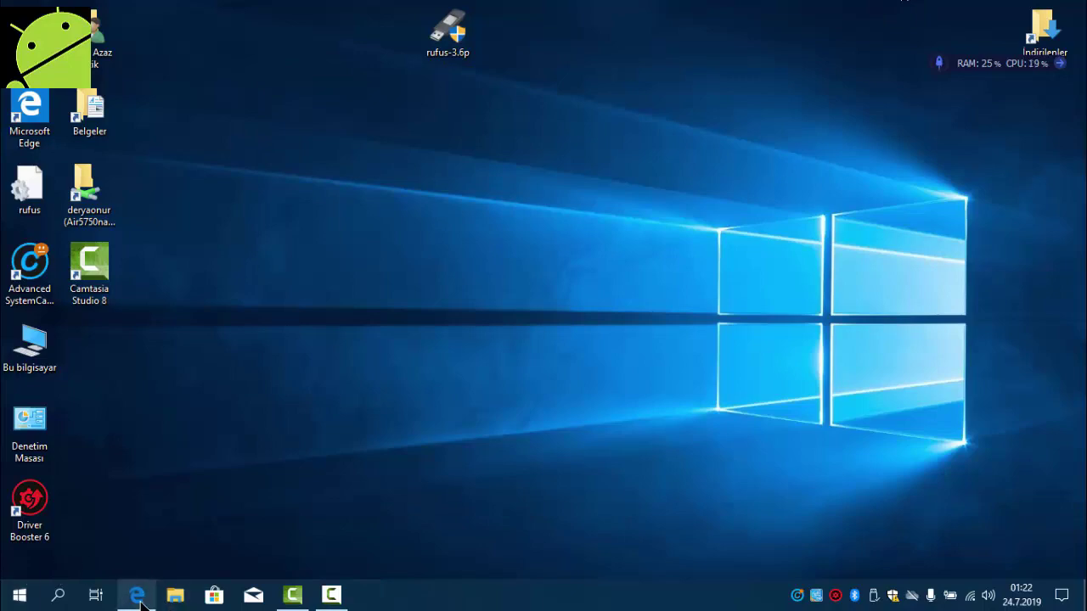
# Step: Close the Windows 10 download page in Microsoft Edge and search Google for "rufus"
pyautogui.click(138, 596)
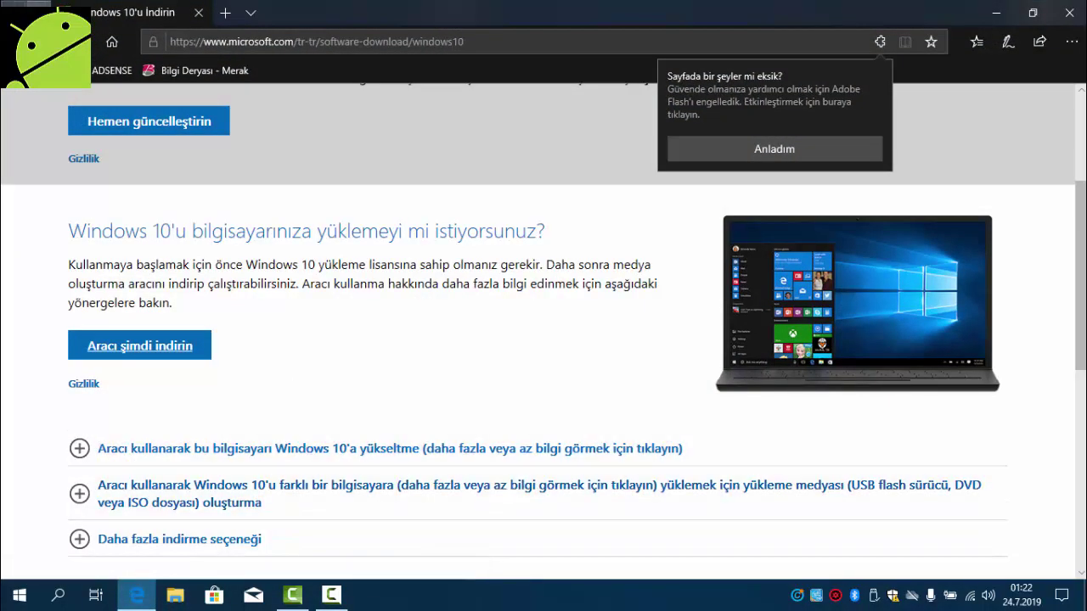
pyautogui.click(1069, 12)
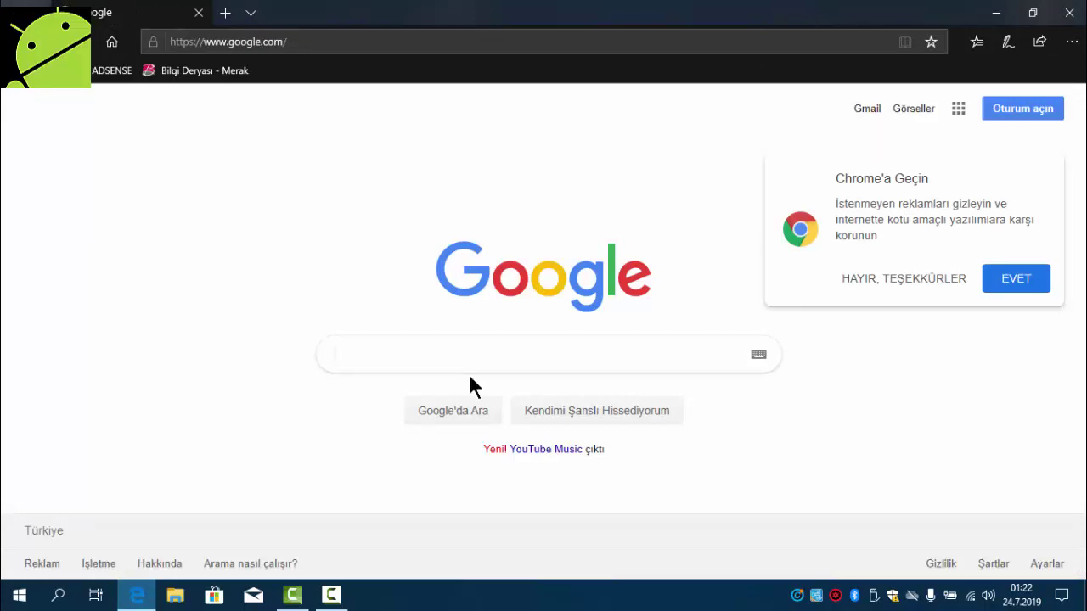
pyautogui.write('rufus')
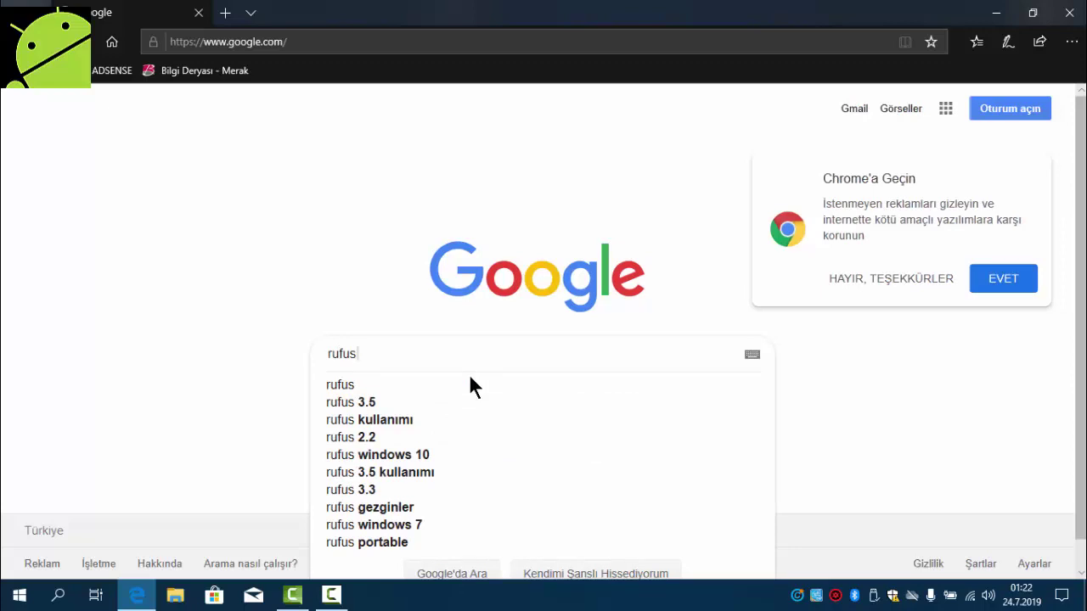
pyautogui.press('Return')
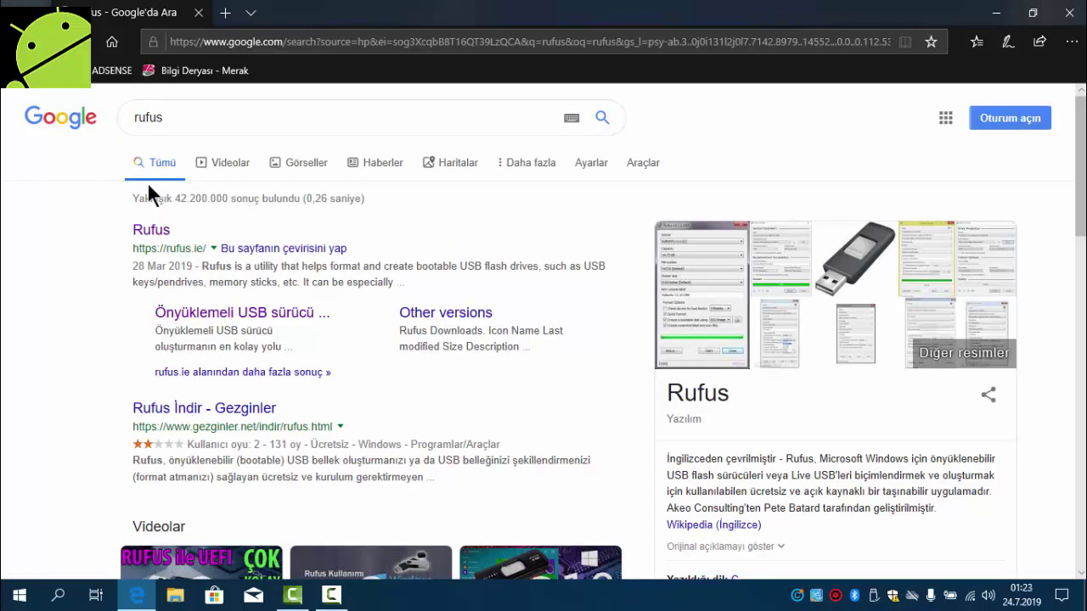
# Step: Open the rufus.ie search result in a new tab and go to its download section
pyautogui.rightClick(150, 237)
pyautogui.click(173, 251)
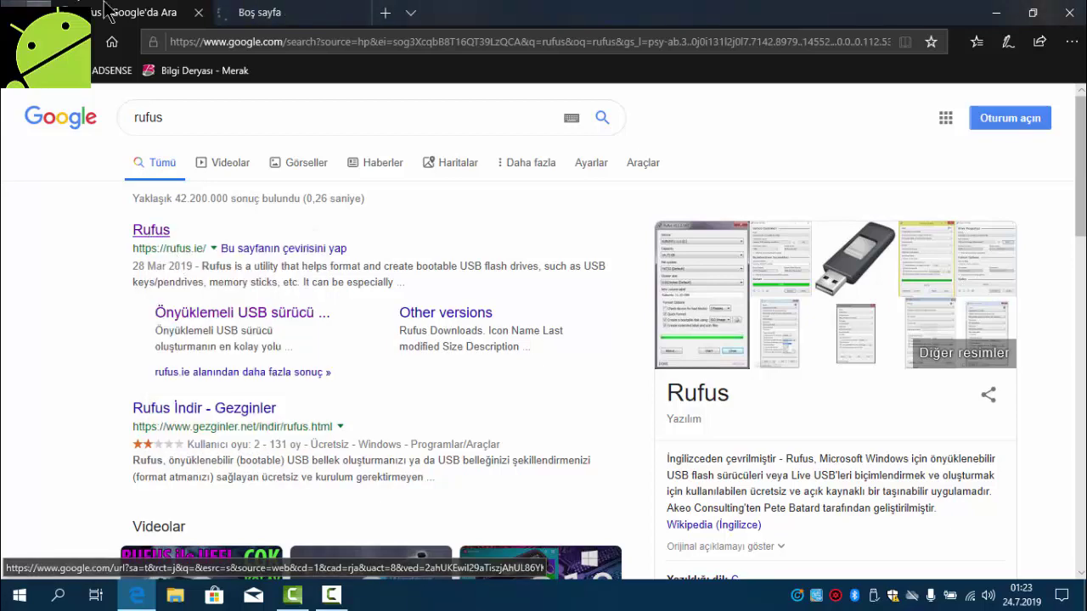
pyautogui.click(255, 12)
pyautogui.scroll(-3, 298, 306)
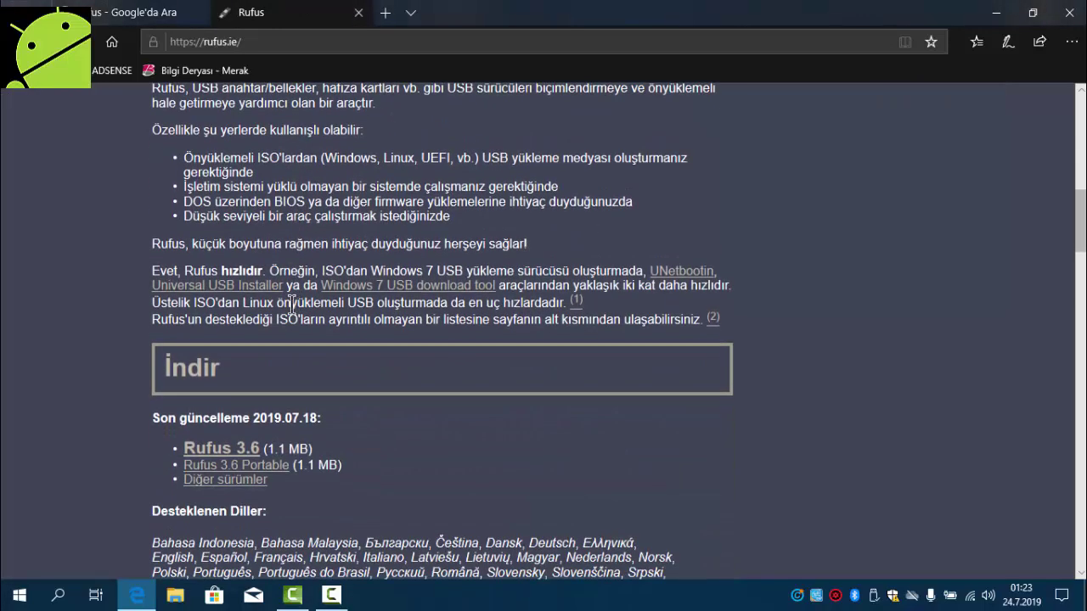
pyautogui.scroll(-3, 273, 313)
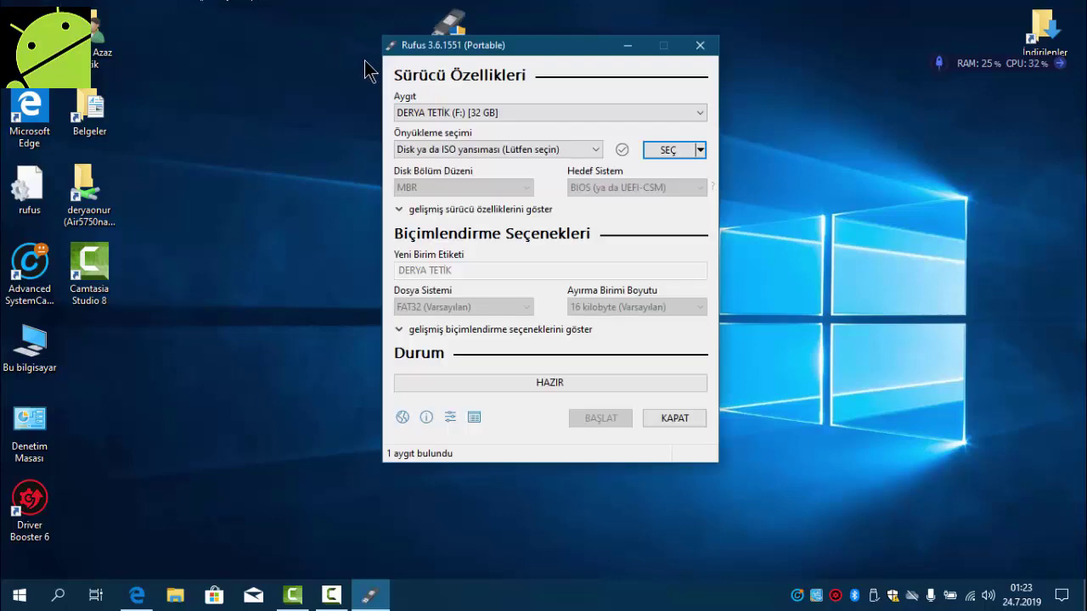
# Step: Keep the 32 GB flash drive (F:) as the device and load the Windows ISO from the Belgeler folder as the boot image
pyautogui.click(488, 112)
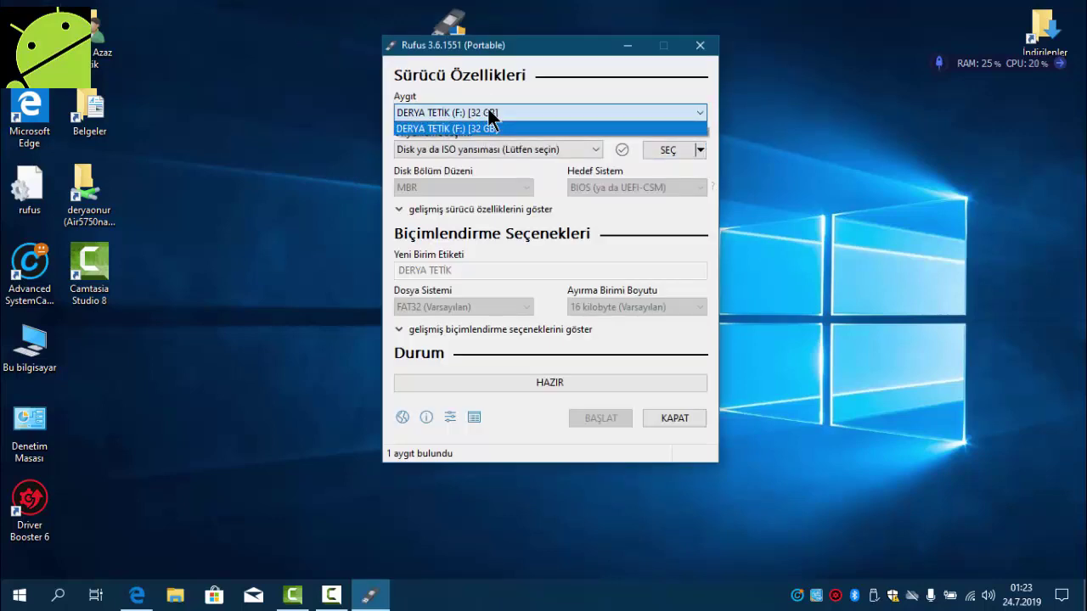
pyautogui.click(490, 113)
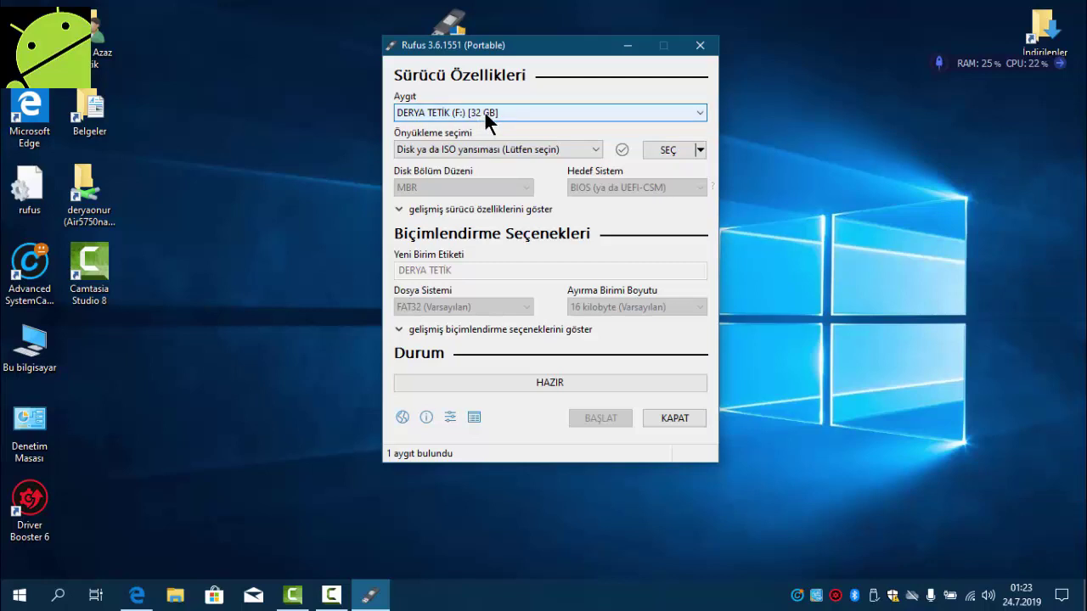
pyautogui.click(677, 149)
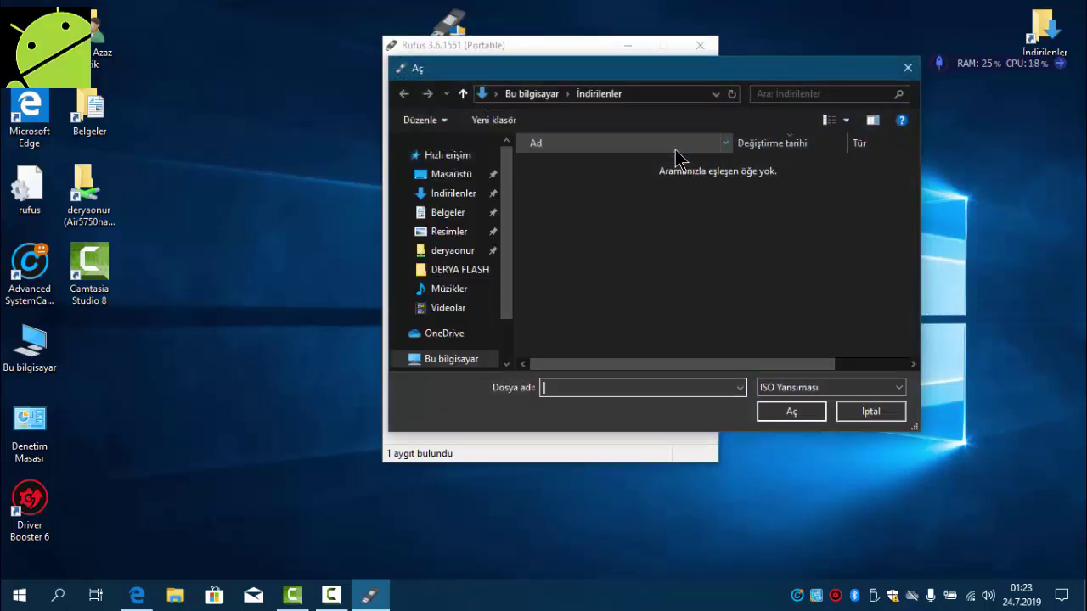
pyautogui.click(441, 216)
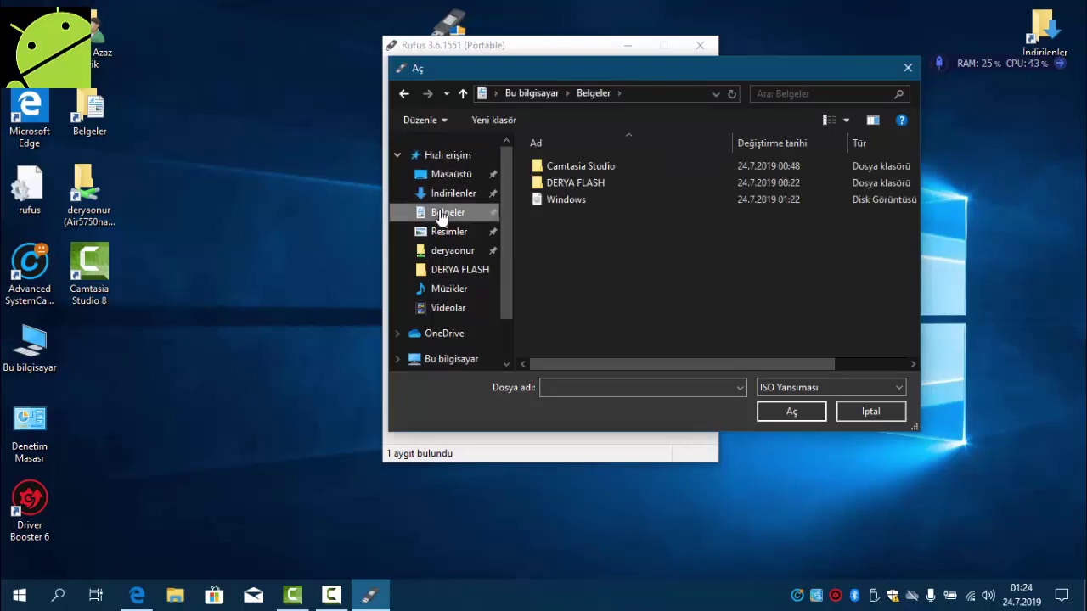
pyautogui.click(557, 204)
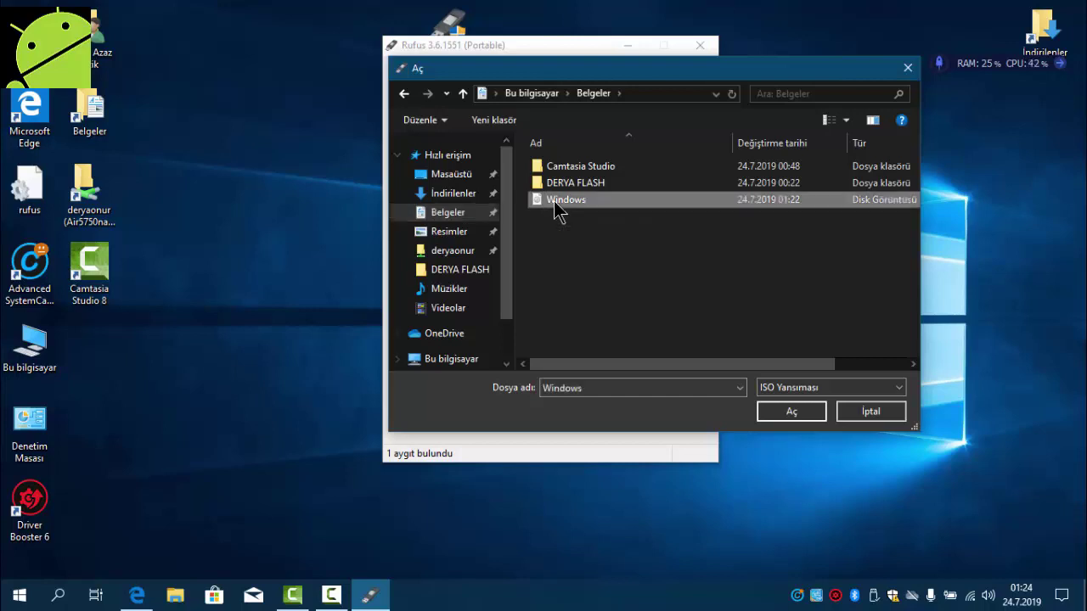
pyautogui.click(796, 411)
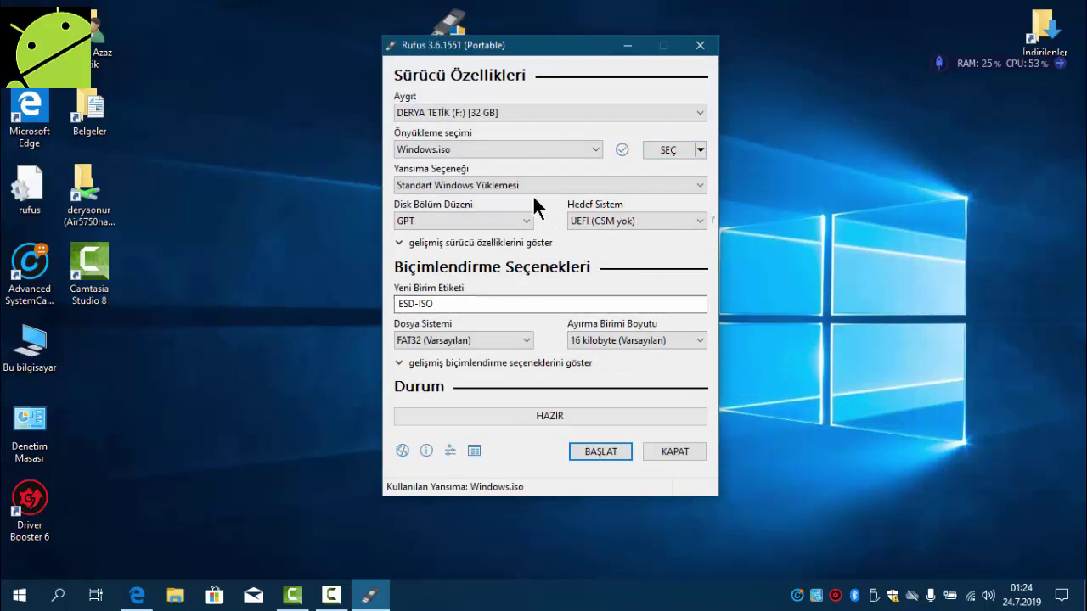
# Step: Use GPT as the disk partition scheme and UEFI (CSM yok) as the target system for the standard Windows installation
pyautogui.moveTo(526, 185)
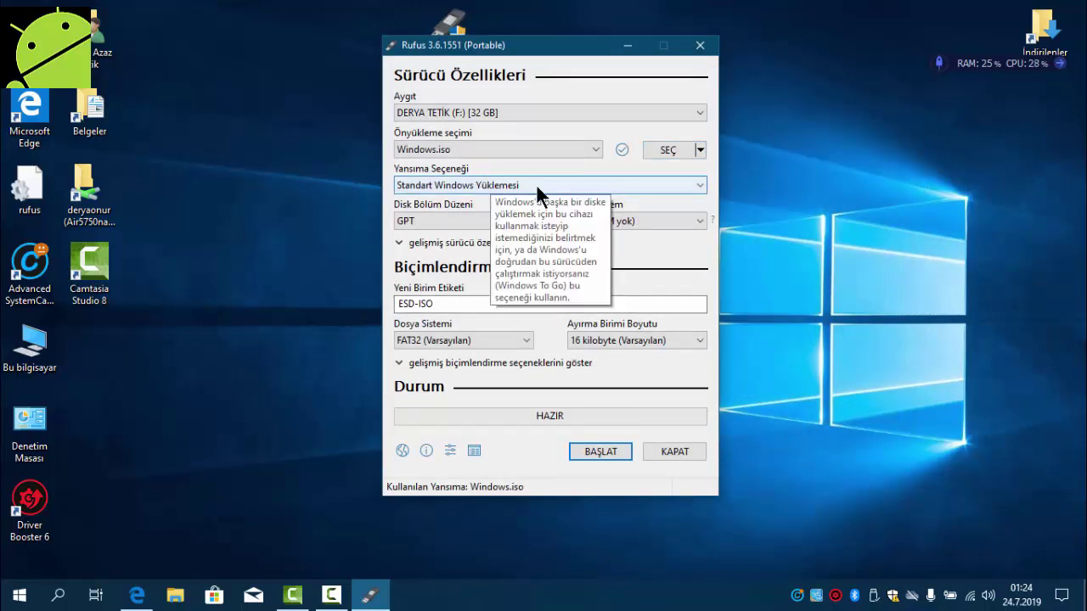
pyautogui.click(423, 223)
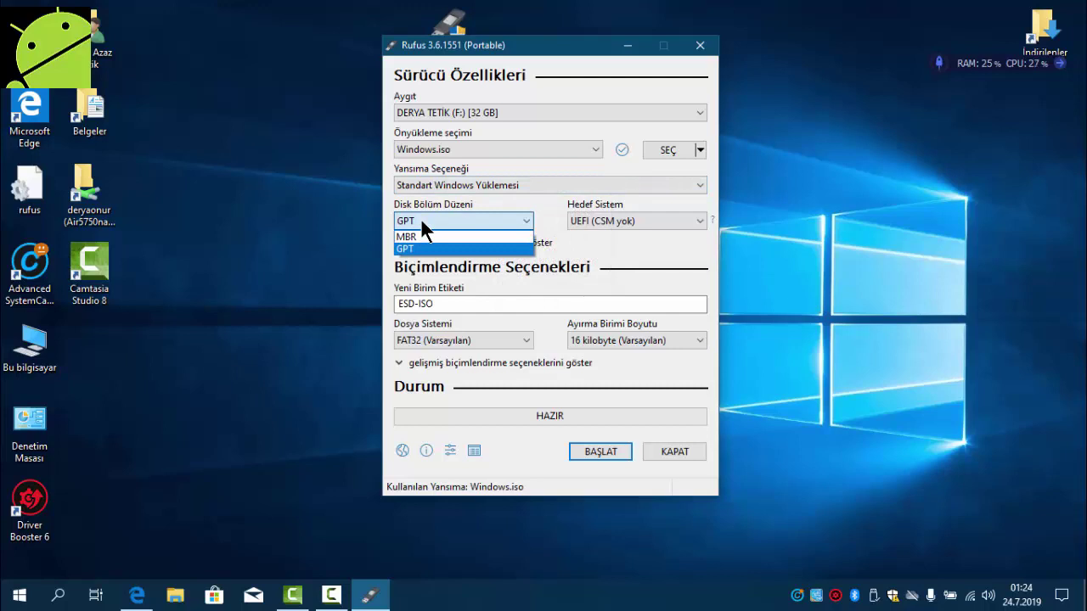
pyautogui.click(422, 221)
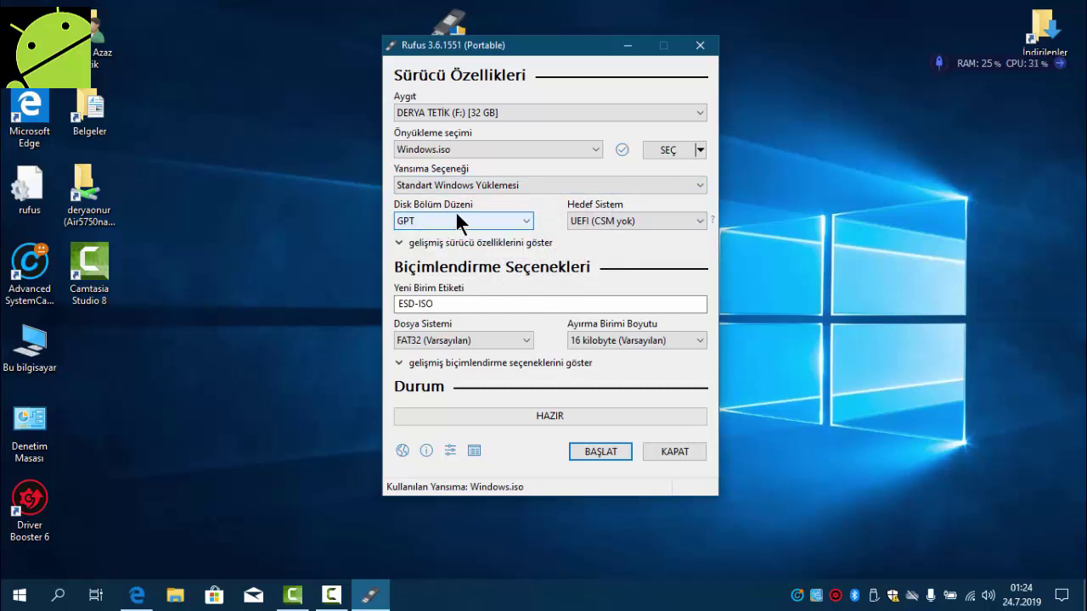
pyautogui.click(583, 221)
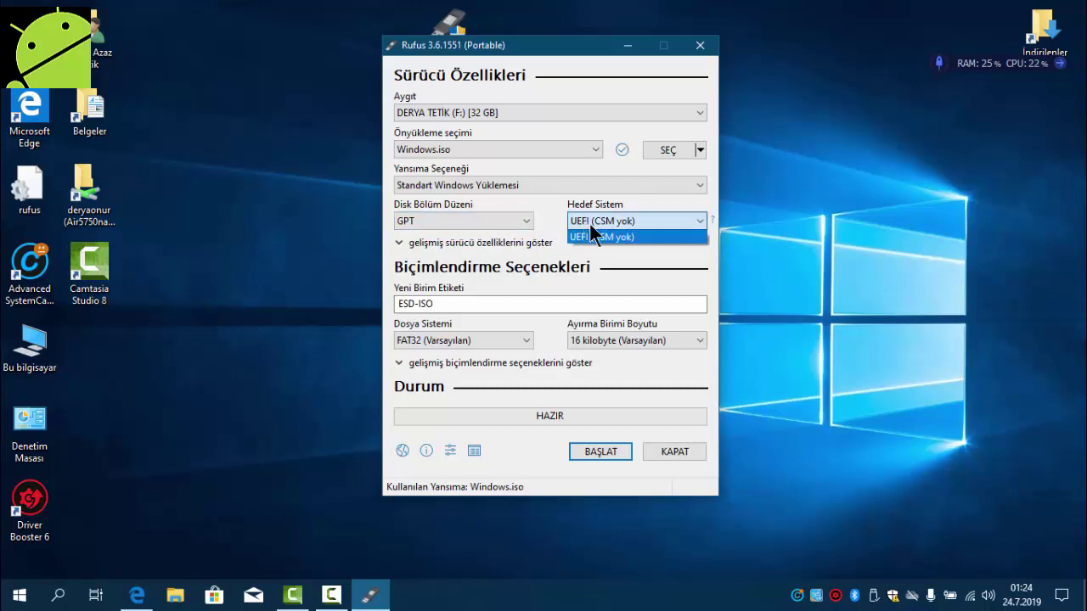
pyautogui.click(596, 227)
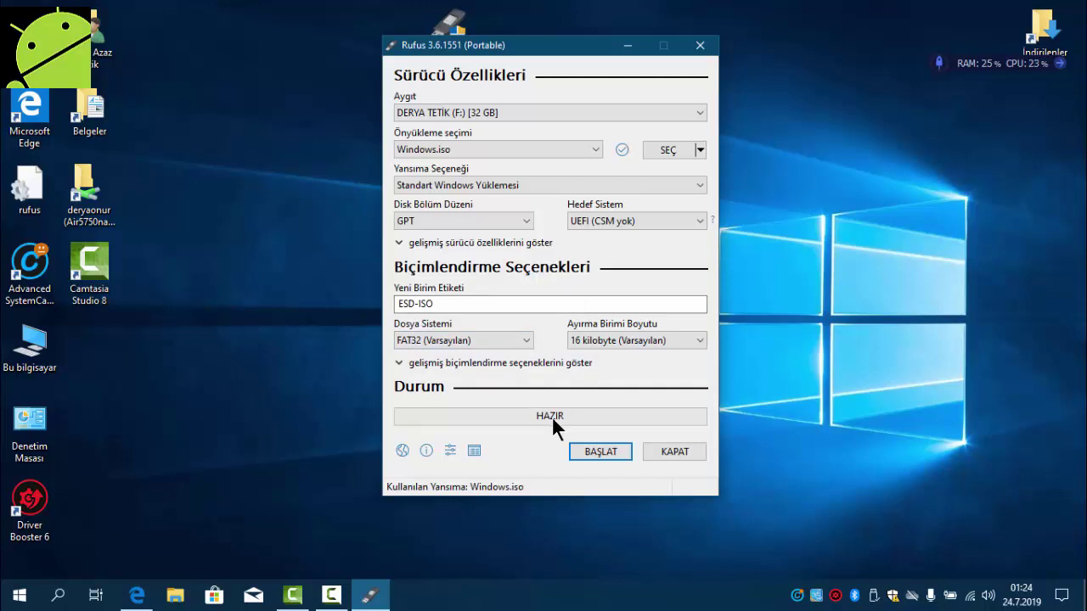
# Step: Write Windows.iso to the flash drive, accepting that all its data is erased, and close Rufus when it is done
pyautogui.click(586, 448)
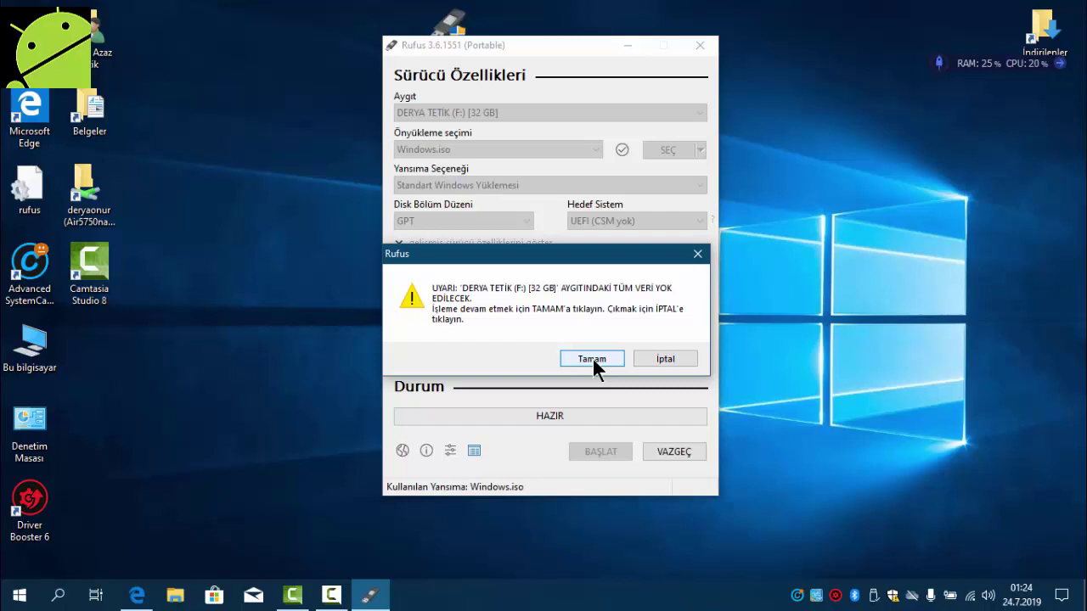
pyautogui.click(592, 358)
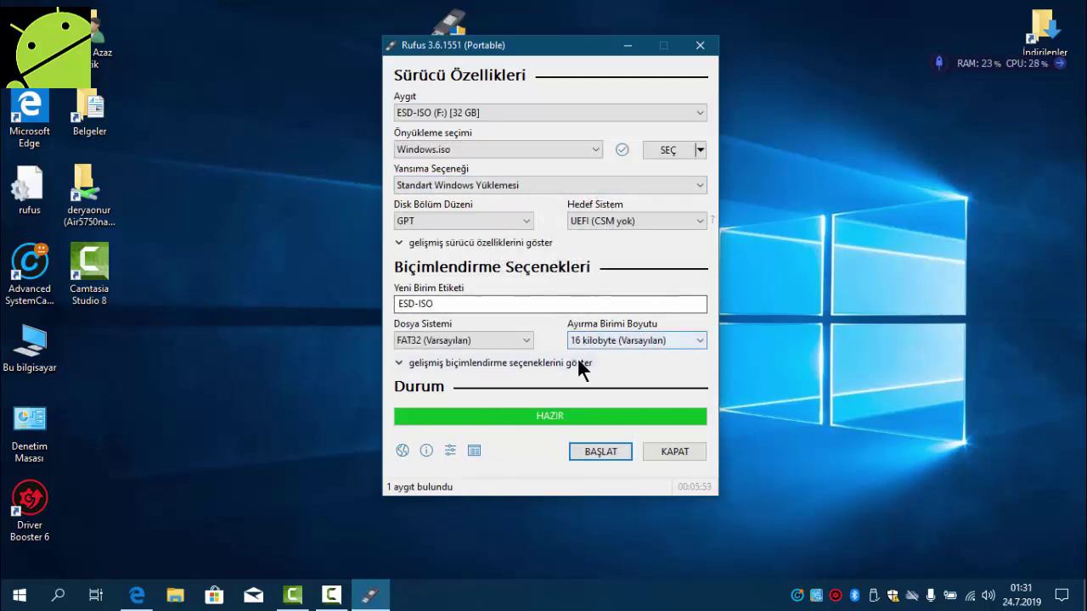
pyautogui.click(684, 454)
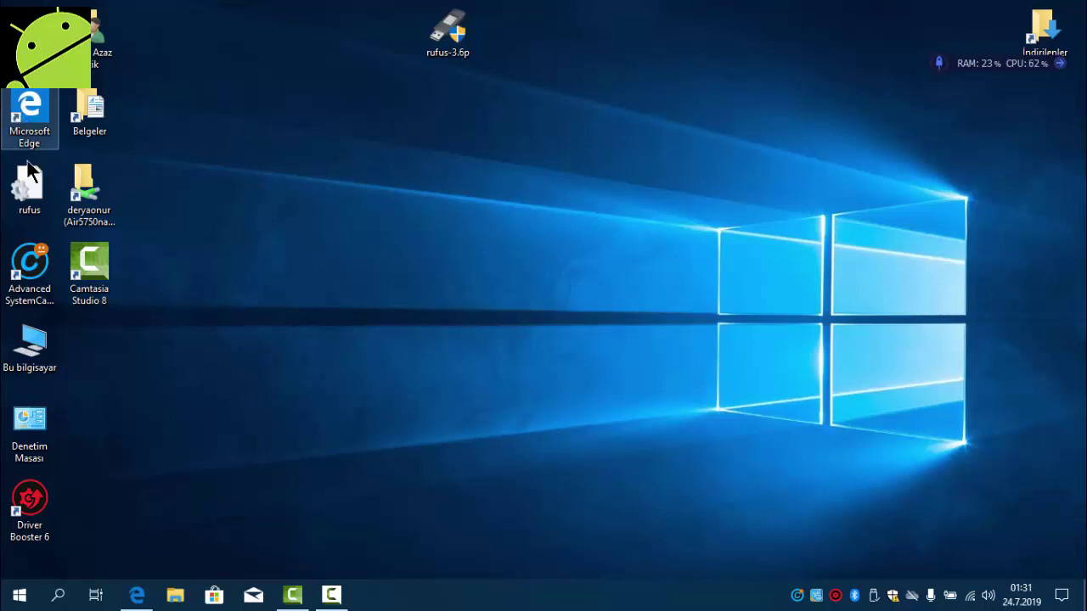
# Step: Open the ESD-ISO (F:) drive from Bu bilgisayar to examine the written setup files, and close the window
pyautogui.doubleClick(31, 348)
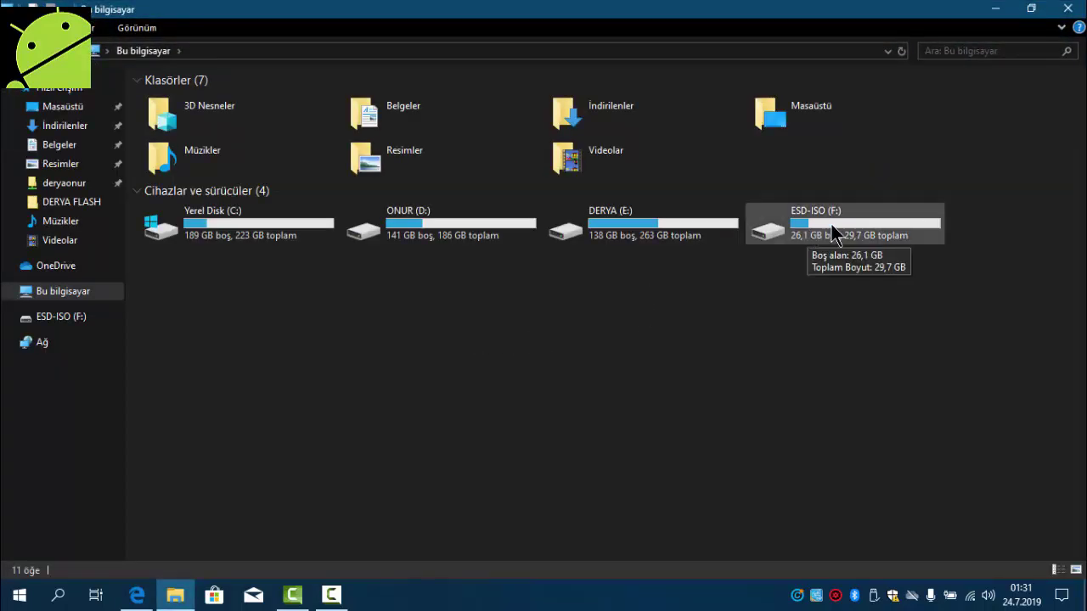
pyautogui.doubleClick(825, 217)
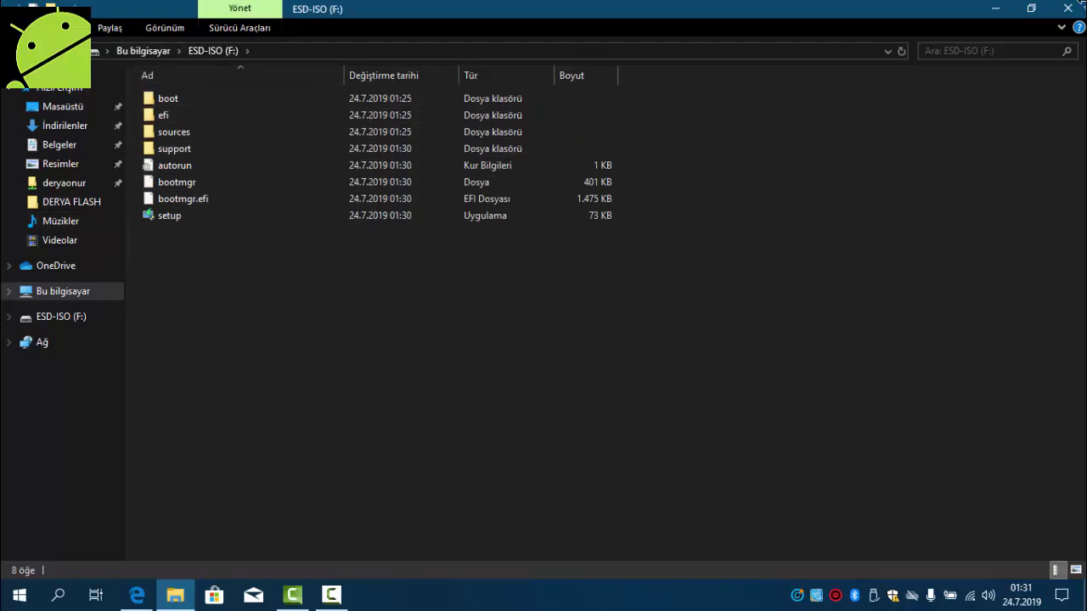
pyautogui.click(1066, 10)
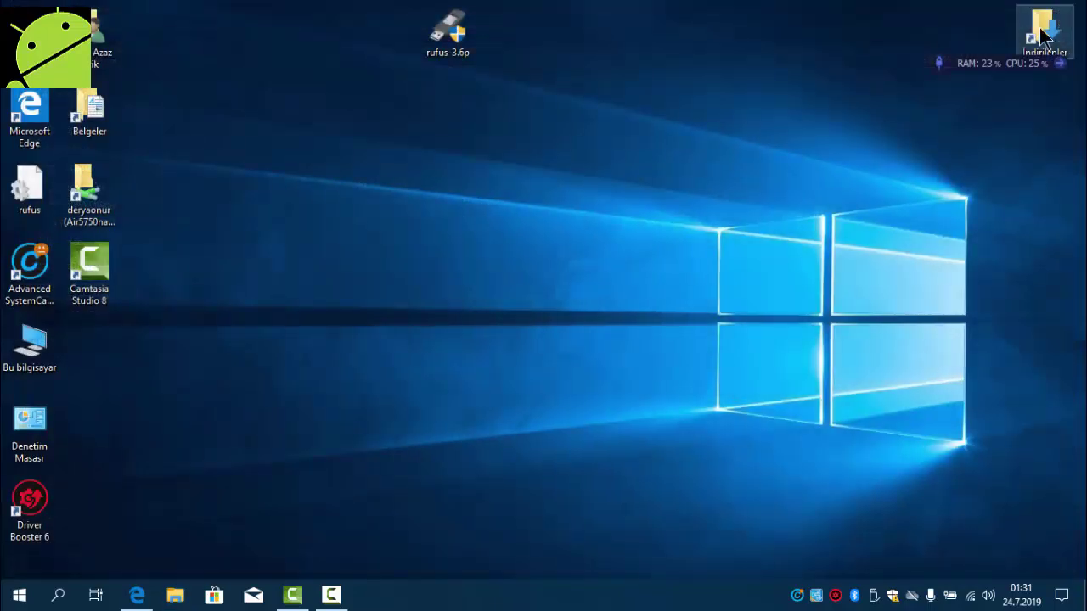
# Step: Safely eject the USB flash drive from the computer
pyautogui.click(876, 596)
pyautogui.click(897, 566)
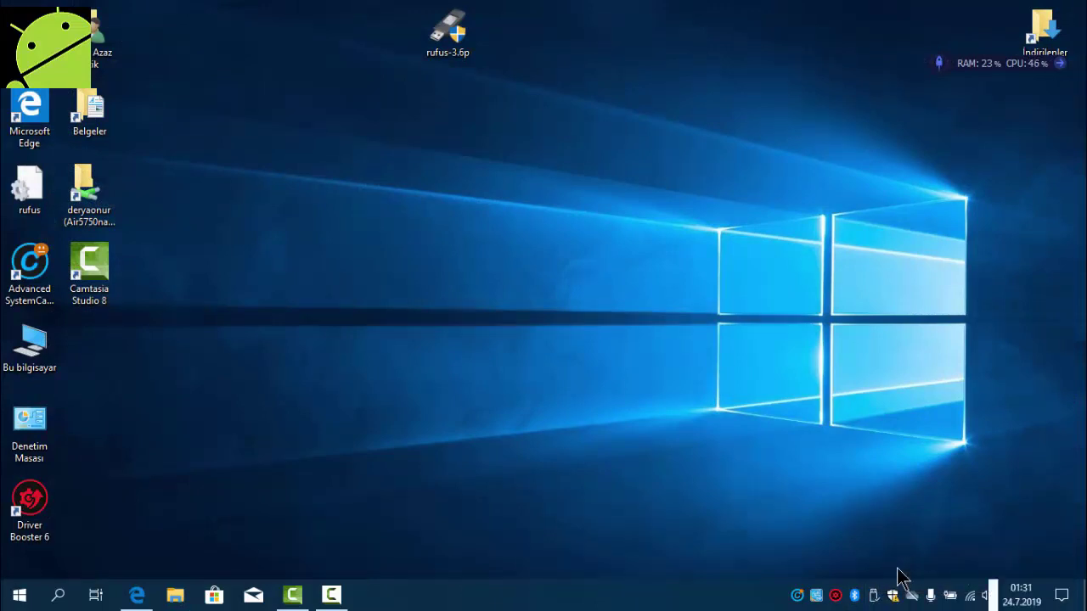